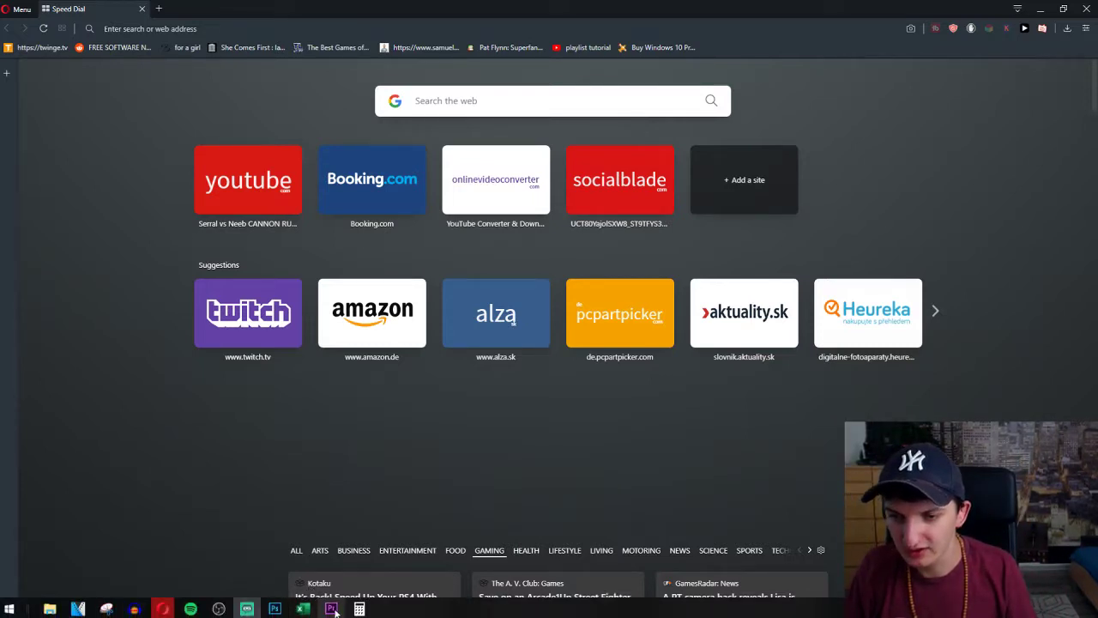
Step: Launch Premiere Pro with Alt held to reach the reset-preferences prompt, then cancel it to keep existing preferences
{"action": "left_click", "coordinate": [335, 609], "text": "alt"}
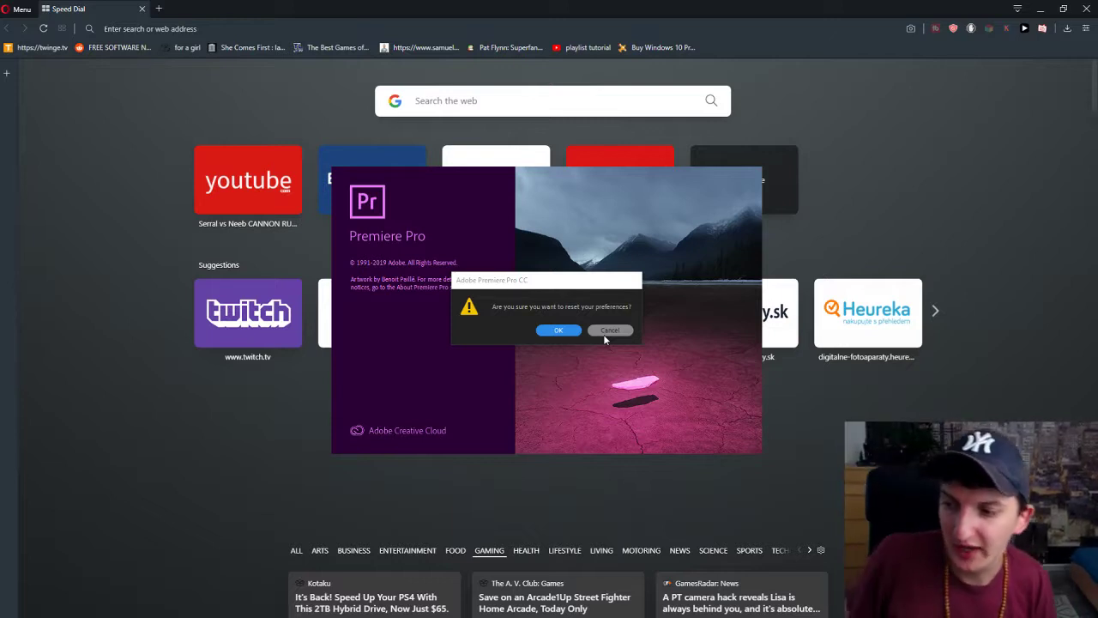
{"action": "left_click", "coordinate": [609, 330]}
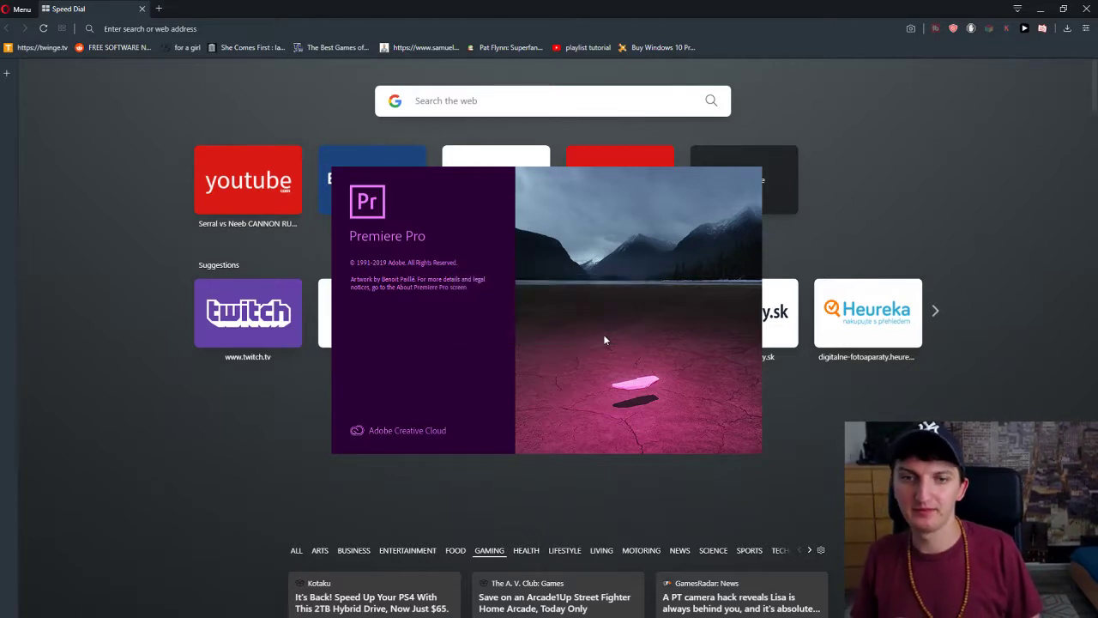